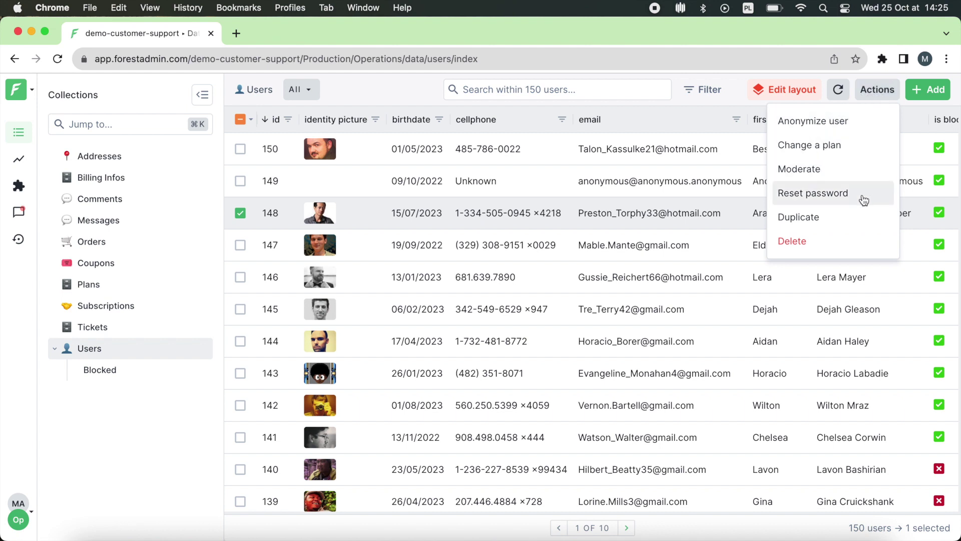
Step: Reset the password of the selected user with ID 148
{"action": "left_click", "coordinate": [880, 199]}
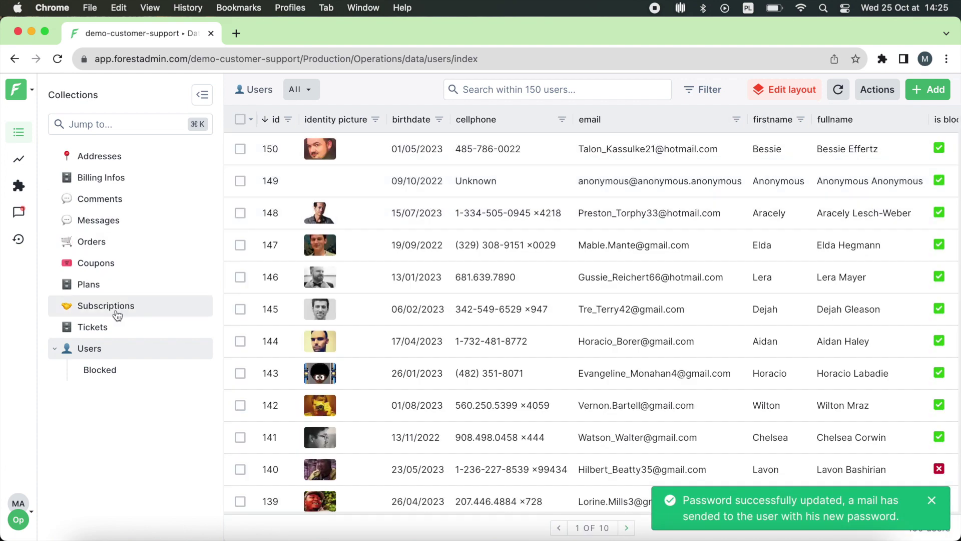
Step: Request re-opening of ticket 28 in the Tickets collection and acknowledge the approval requirement
{"action": "left_click", "coordinate": [106, 331]}
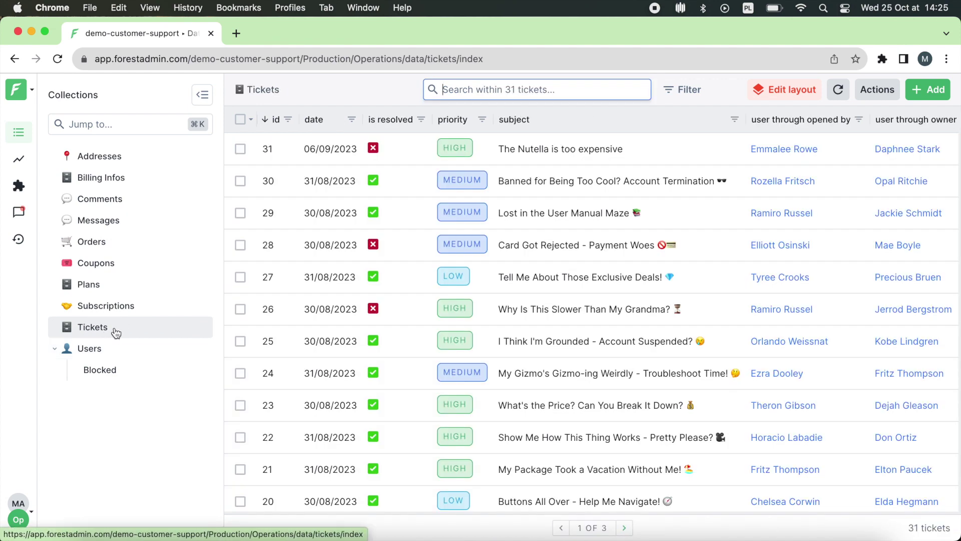
{"action": "left_click", "coordinate": [241, 246]}
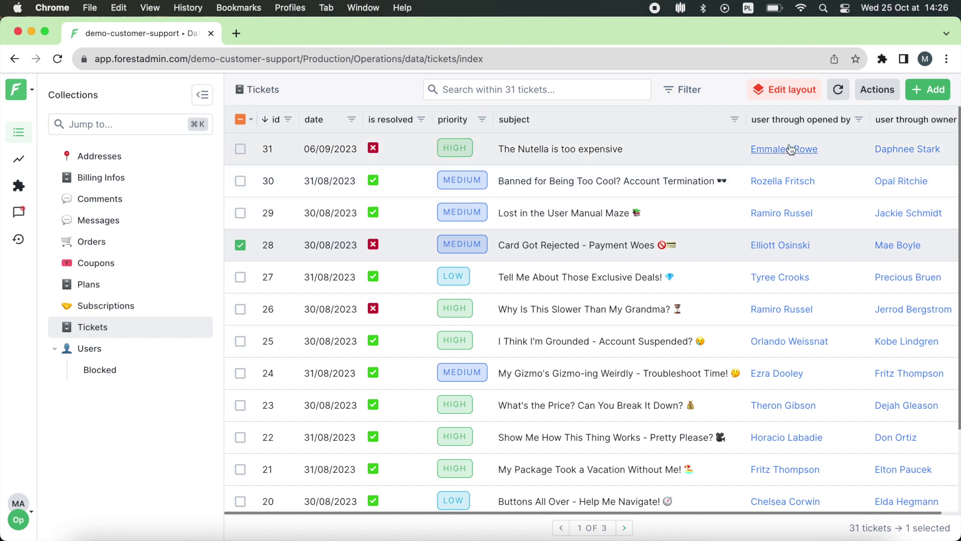
{"action": "left_click", "coordinate": [887, 91]}
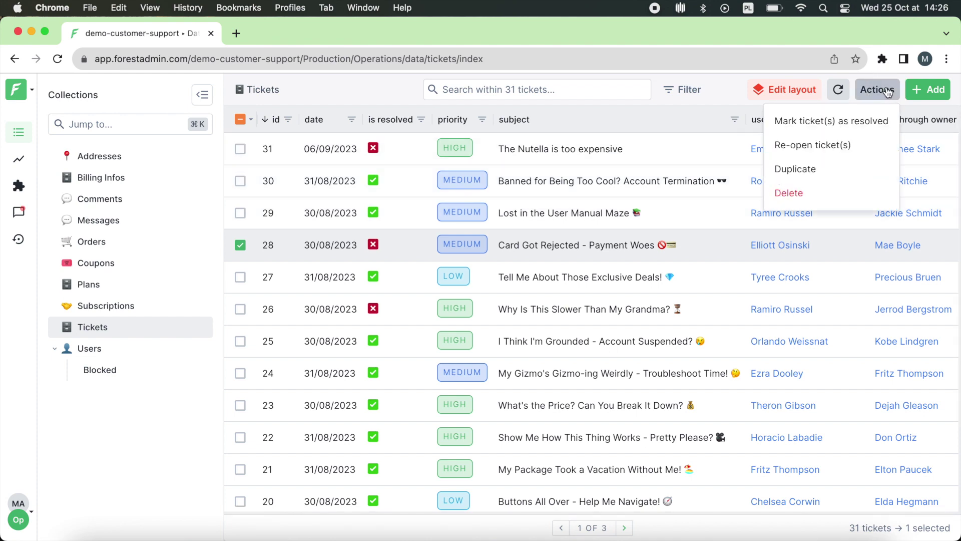
{"action": "left_click", "coordinate": [815, 145]}
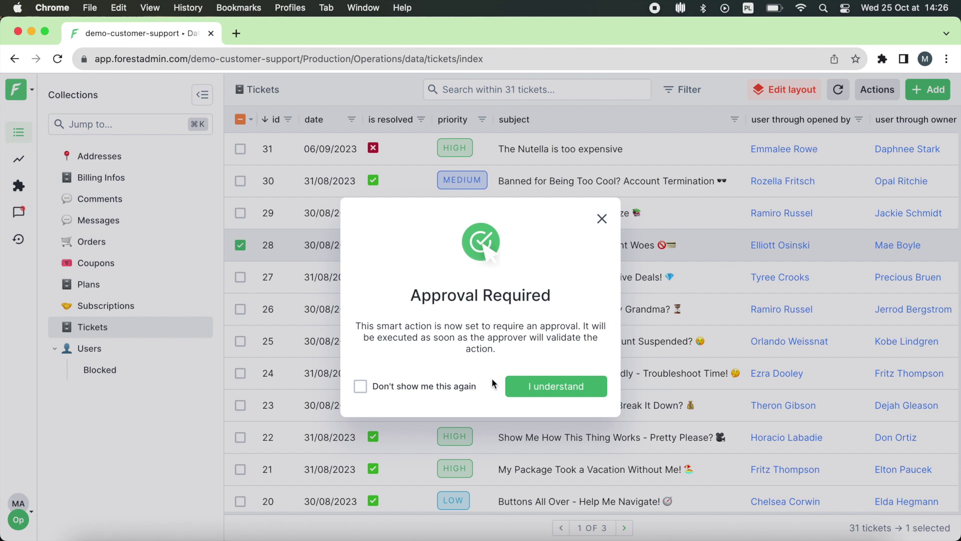
{"action": "left_click", "coordinate": [548, 386]}
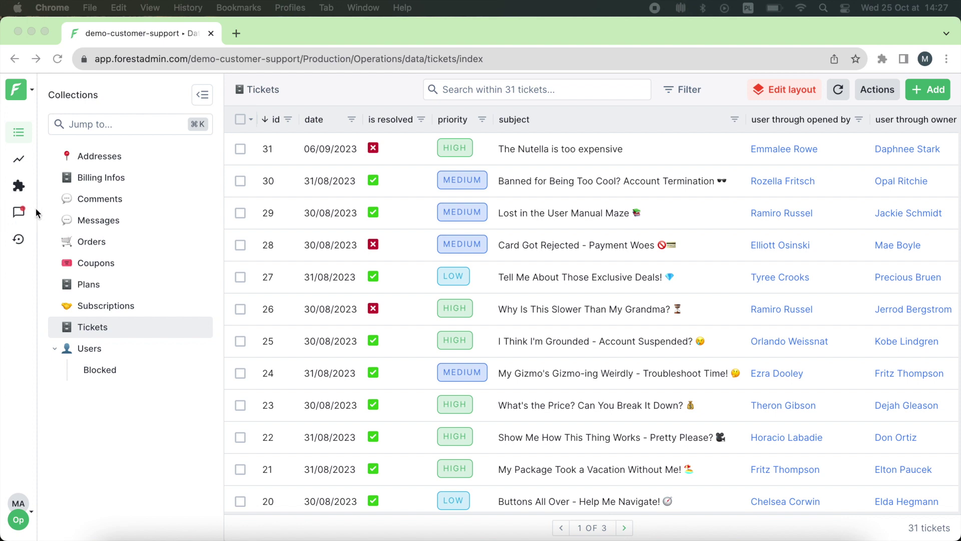
Step: Examine the created approval requests, the ones to review and the approval history
{"action": "left_click", "coordinate": [19, 219]}
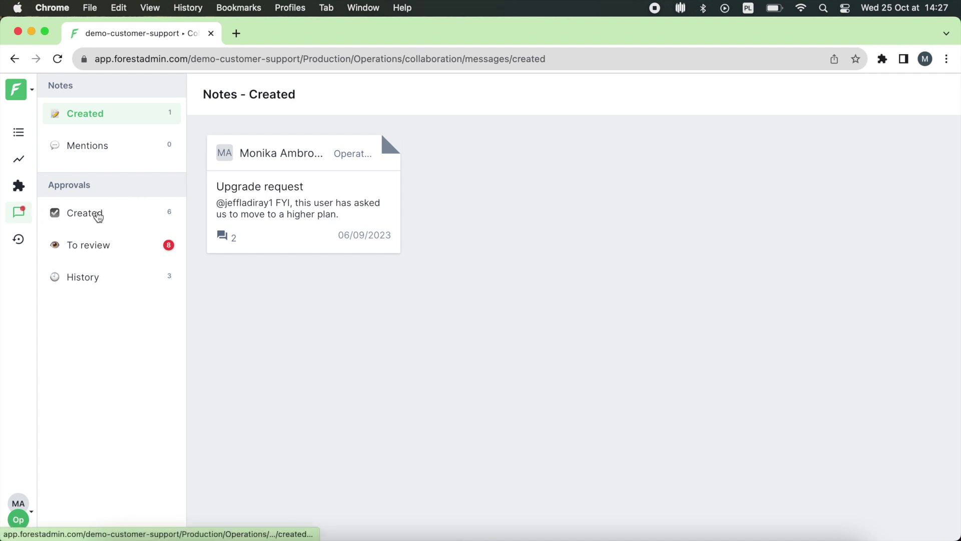
{"action": "left_click", "coordinate": [98, 214]}
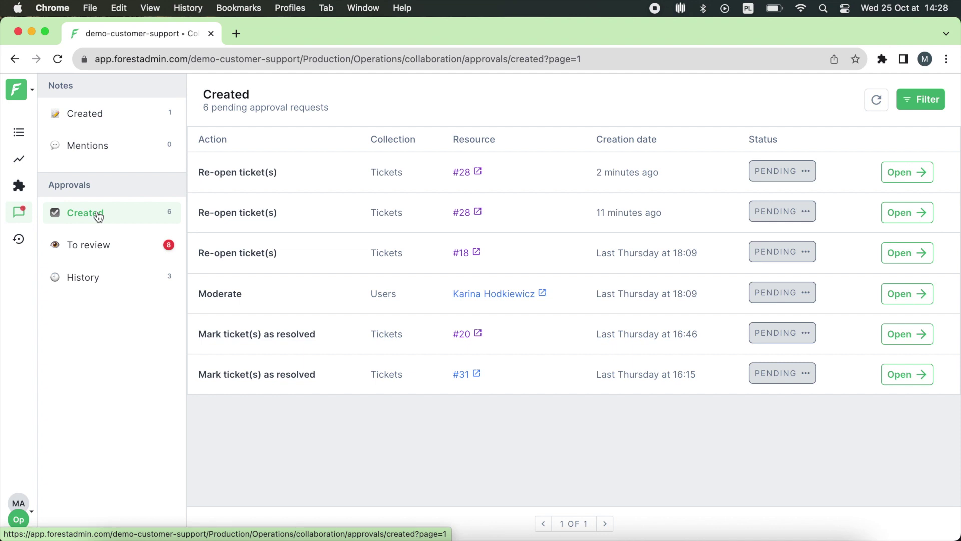
{"action": "left_click", "coordinate": [95, 247]}
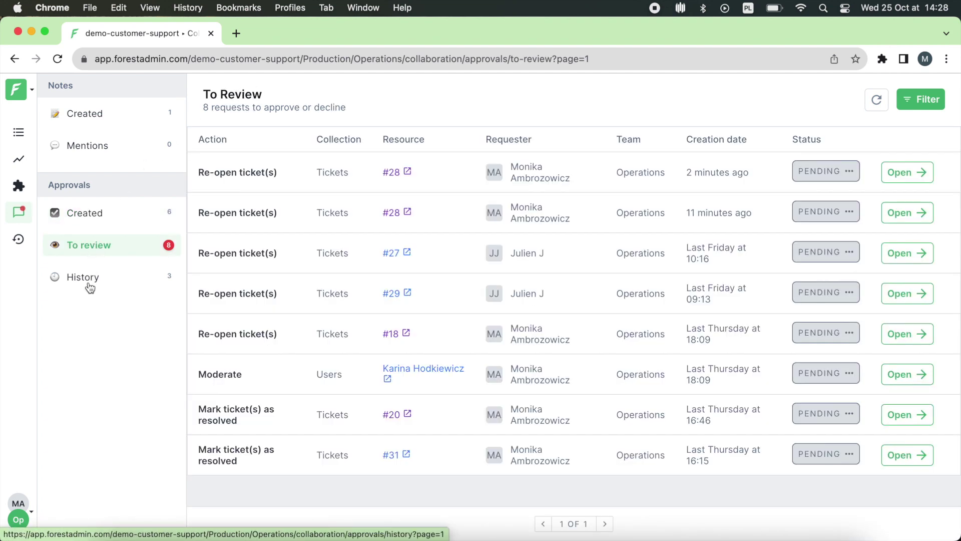
{"action": "left_click", "coordinate": [89, 278]}
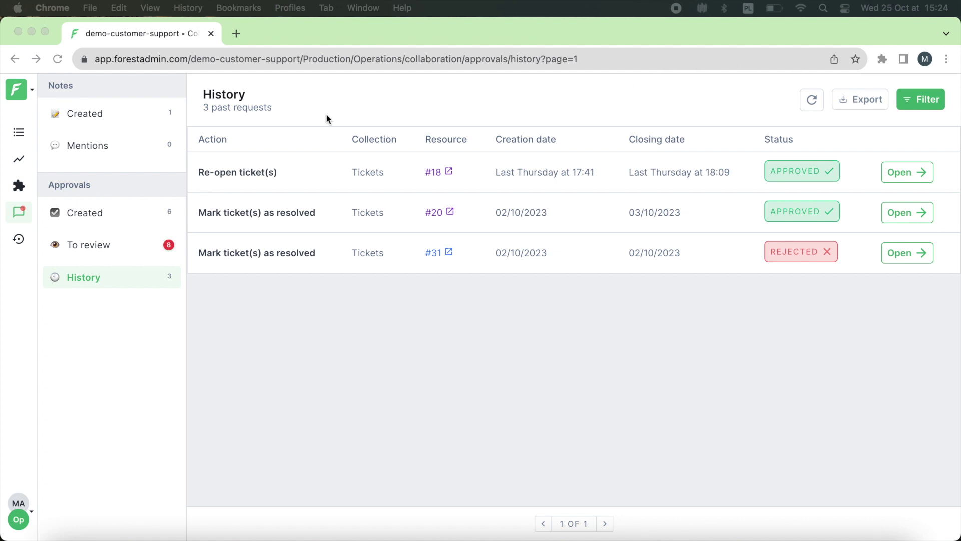
Step: Open the Level 1 Support role from the project settings and look over its smart actions permissions
{"action": "left_click", "coordinate": [20, 98]}
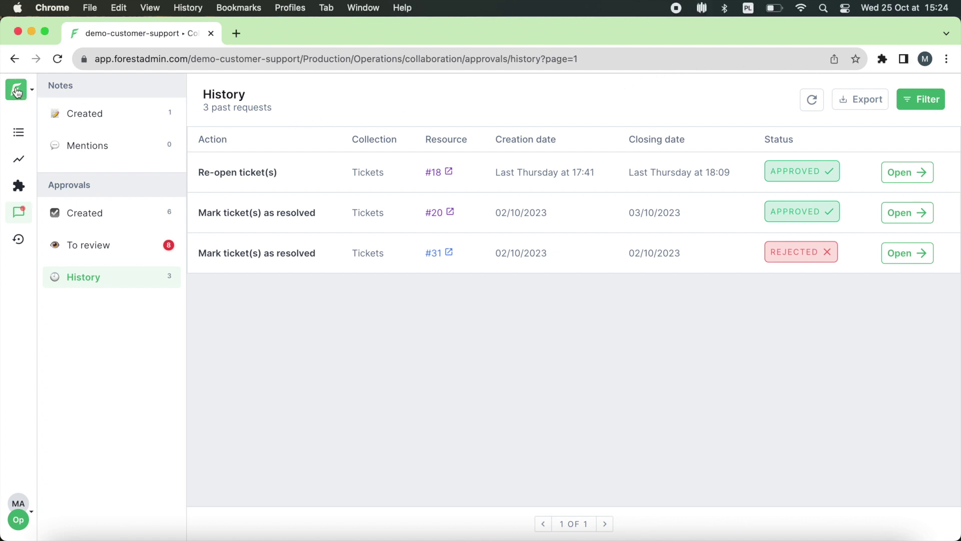
{"action": "left_click", "coordinate": [20, 95]}
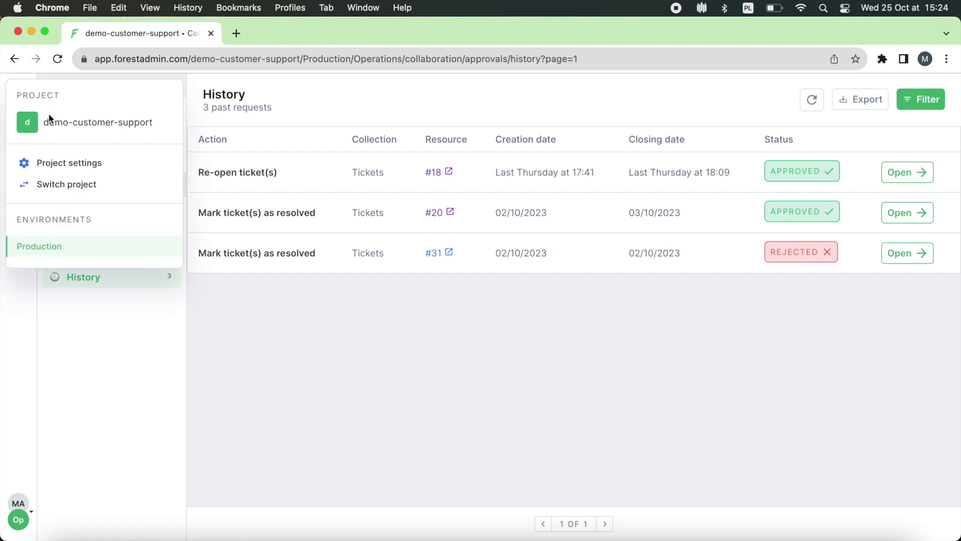
{"action": "left_click", "coordinate": [68, 160]}
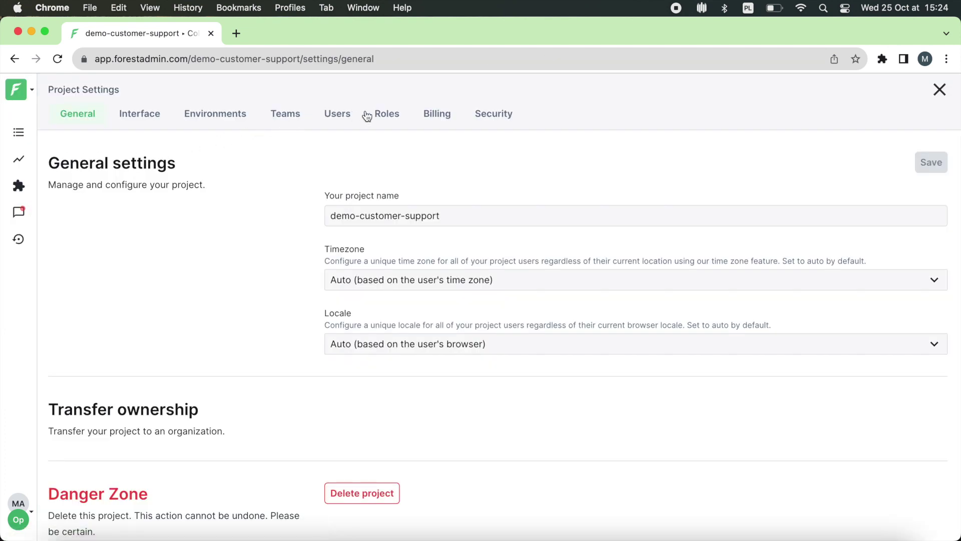
{"action": "left_click", "coordinate": [390, 116]}
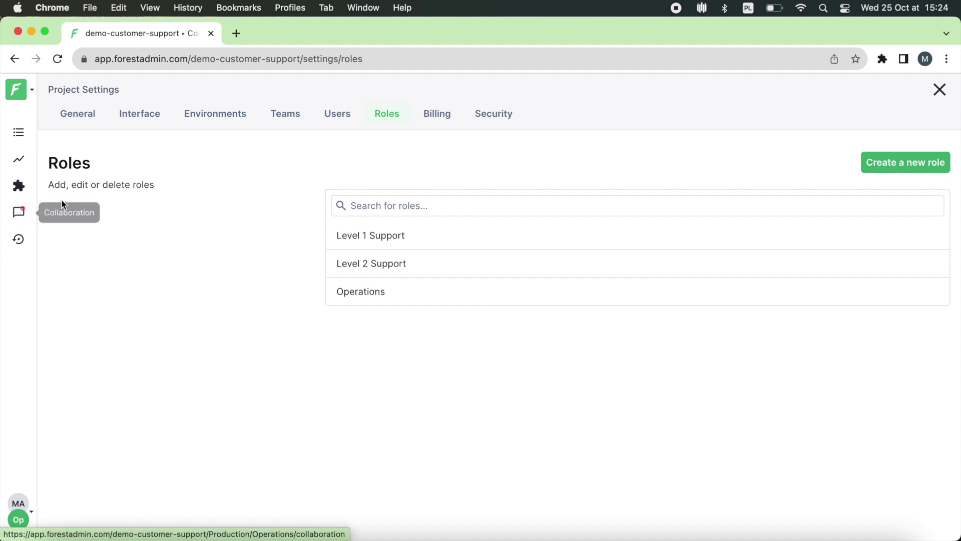
{"action": "left_click", "coordinate": [433, 241]}
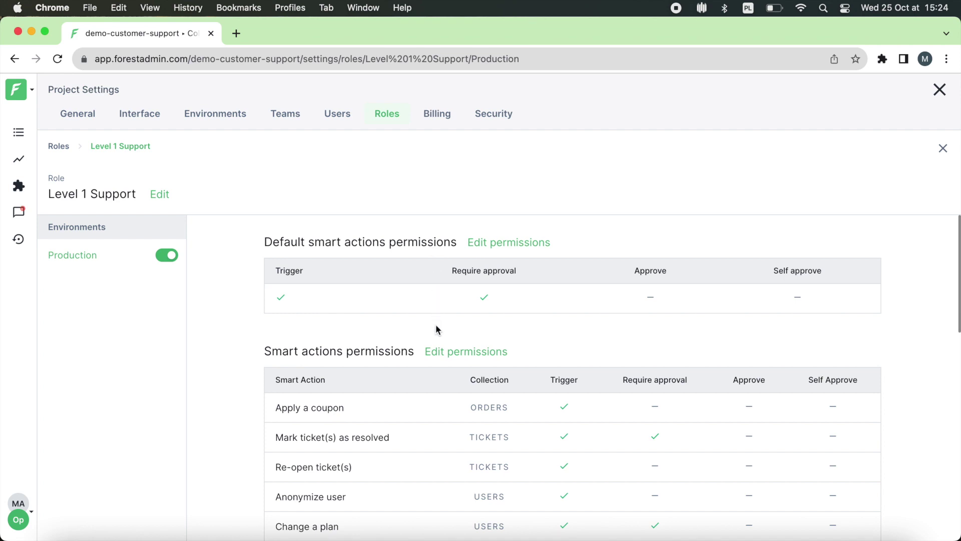
{"action": "scroll", "coordinate": [429, 411], "scroll_direction": "down", "scroll_amount": 3}
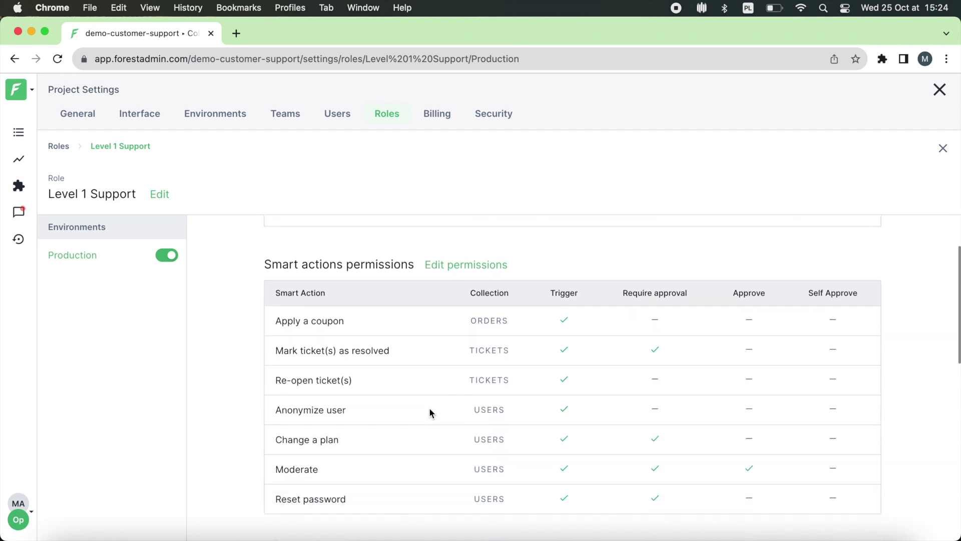
{"action": "scroll", "coordinate": [430, 412], "scroll_direction": "up", "scroll_amount": 1}
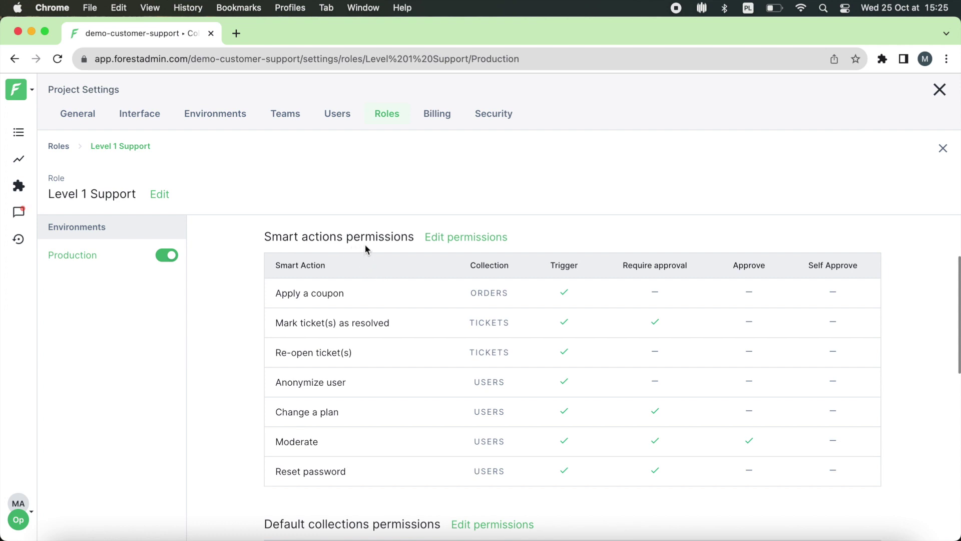
Step: Remove the approval requirement from Reset password, Moderate and Change a plan, and withdraw the Approve right on Moderate
{"action": "left_click", "coordinate": [487, 238]}
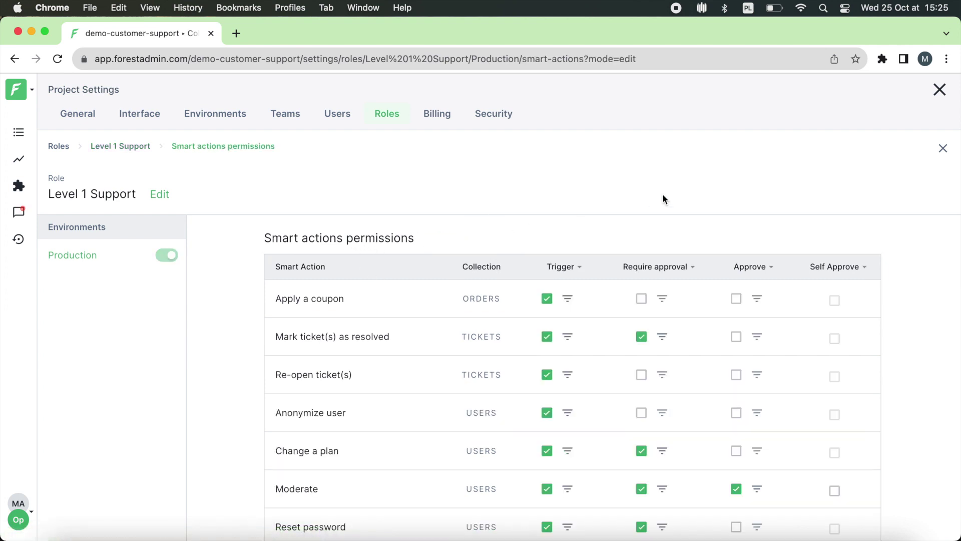
{"action": "scroll", "coordinate": [921, 334], "scroll_direction": "down", "scroll_amount": 2}
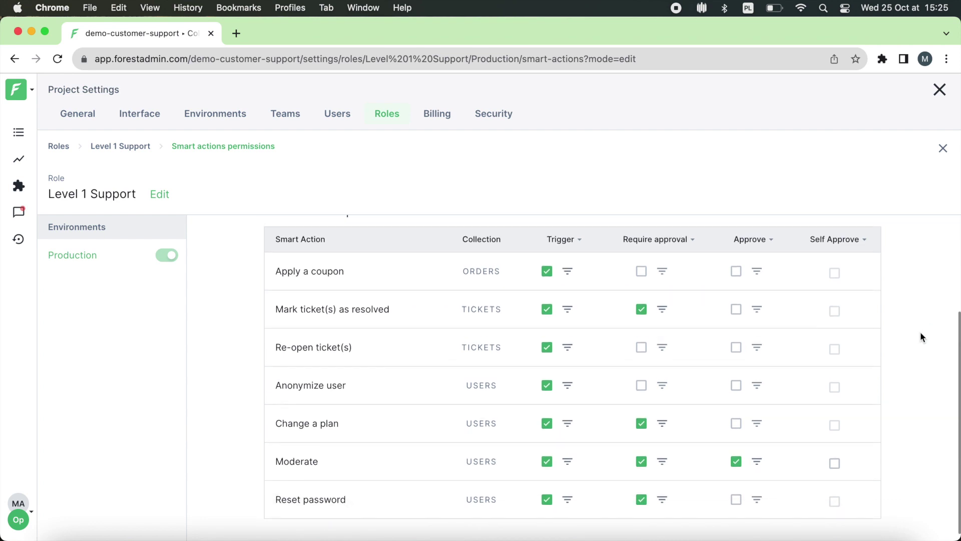
{"action": "left_click", "coordinate": [641, 499]}
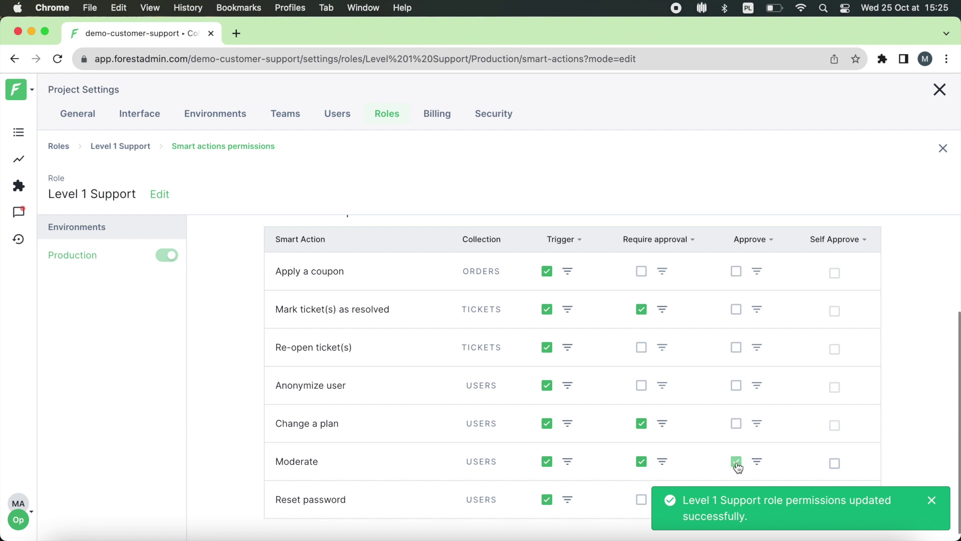
{"action": "left_click", "coordinate": [641, 464]}
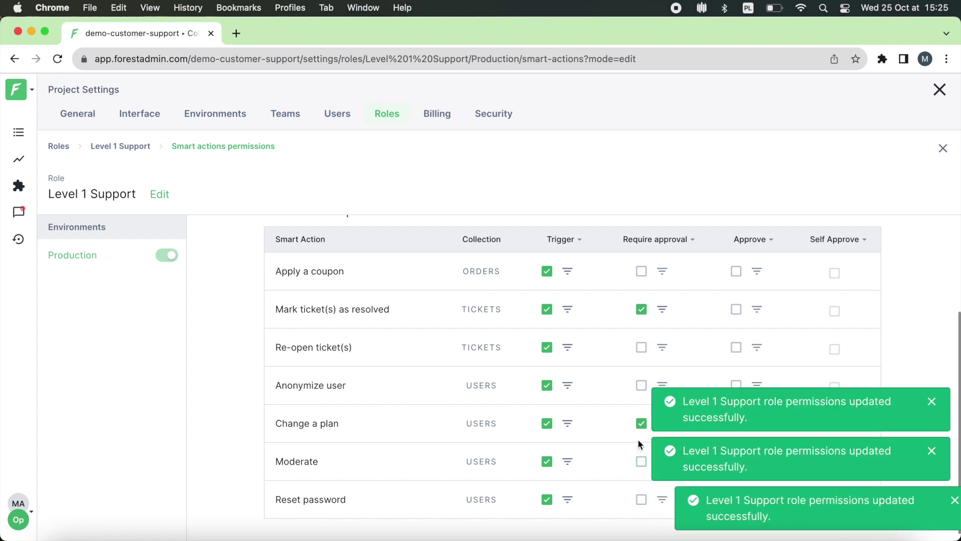
{"action": "left_click", "coordinate": [642, 423]}
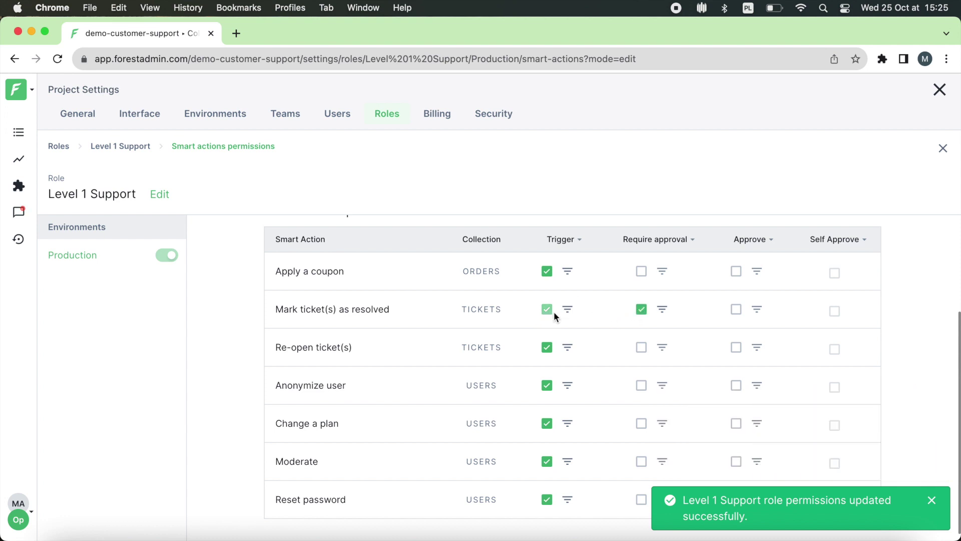
Step: Require approval for Anonymize user and Re-open ticket(s), and grant Approve and Self Approve on Mark ticket(s) as resolved
{"action": "left_click", "coordinate": [641, 385]}
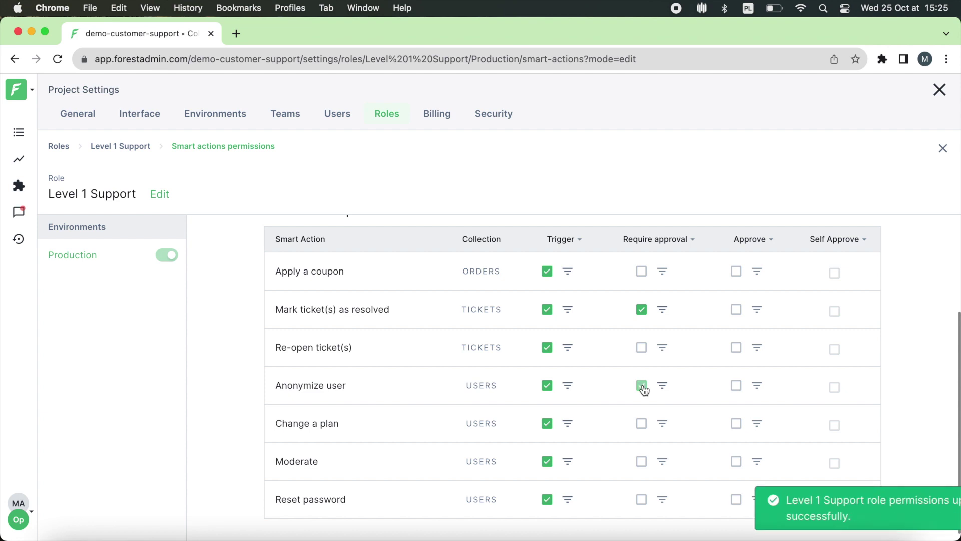
{"action": "left_click", "coordinate": [643, 352]}
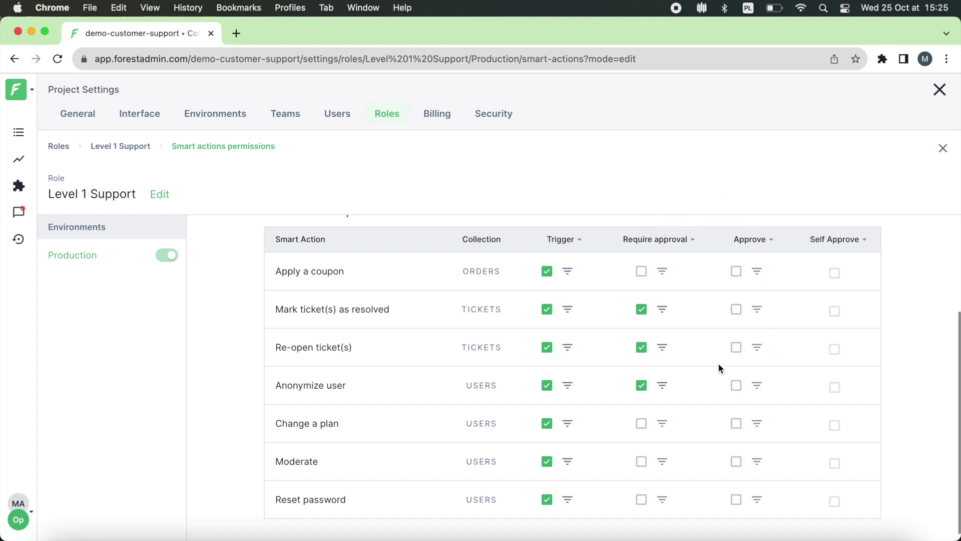
{"action": "left_click", "coordinate": [737, 310]}
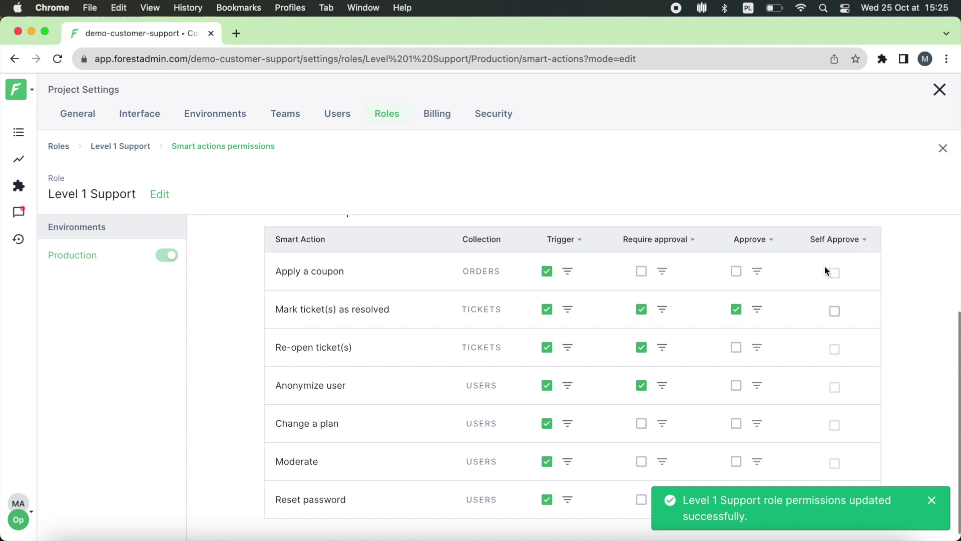
{"action": "left_click", "coordinate": [834, 310]}
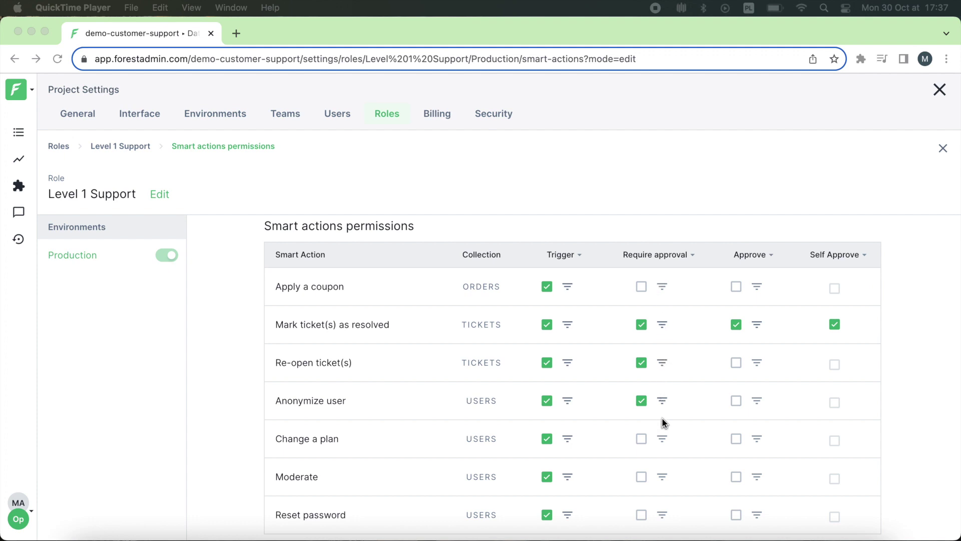
Step: Require approval for Apply a coupon only where the coupon's discount_amount is 100, and save the condition
{"action": "left_click", "coordinate": [645, 215]}
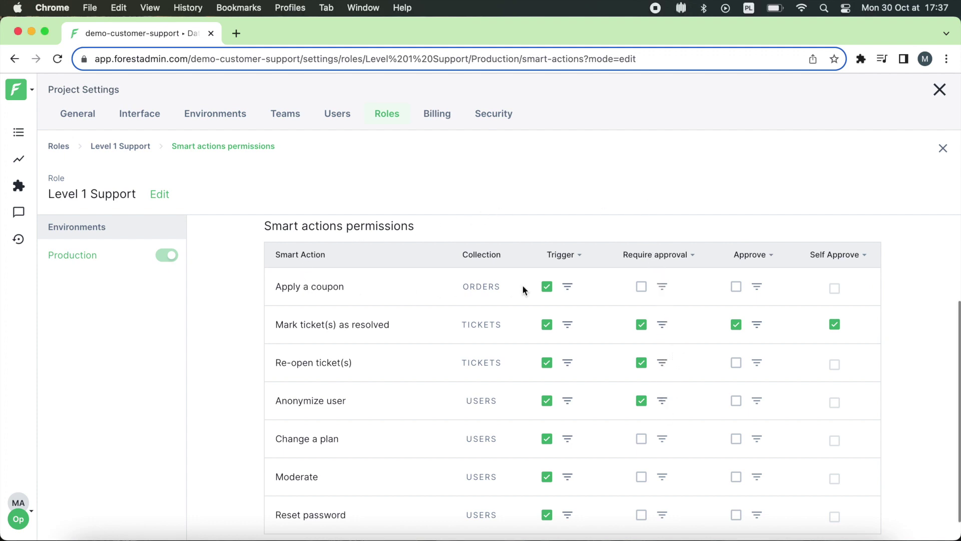
{"action": "left_click", "coordinate": [642, 287]}
{"action": "left_click", "coordinate": [662, 288]}
{"action": "left_click", "coordinate": [585, 326]}
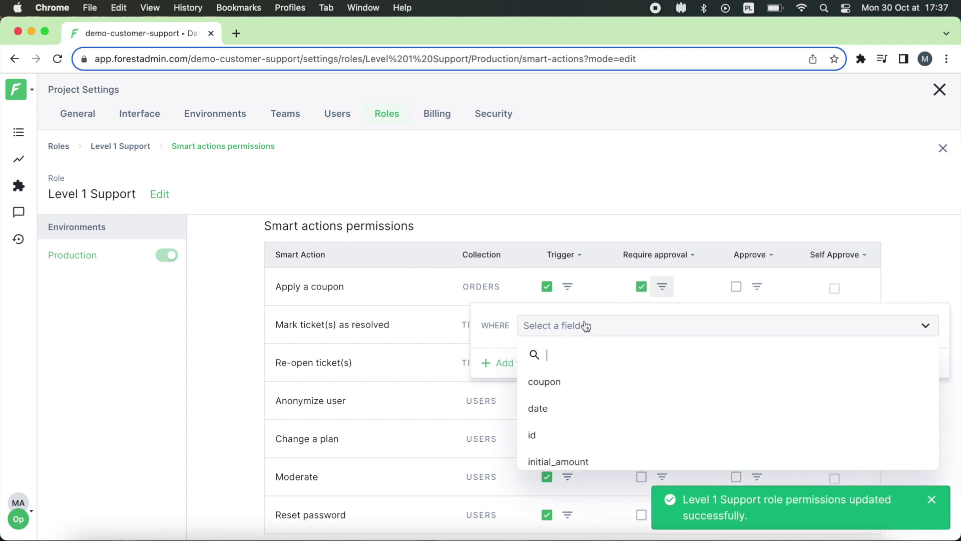
{"action": "left_click", "coordinate": [560, 382]}
{"action": "left_click", "coordinate": [796, 326]}
{"action": "left_click", "coordinate": [766, 381]}
{"action": "left_click", "coordinate": [650, 352]}
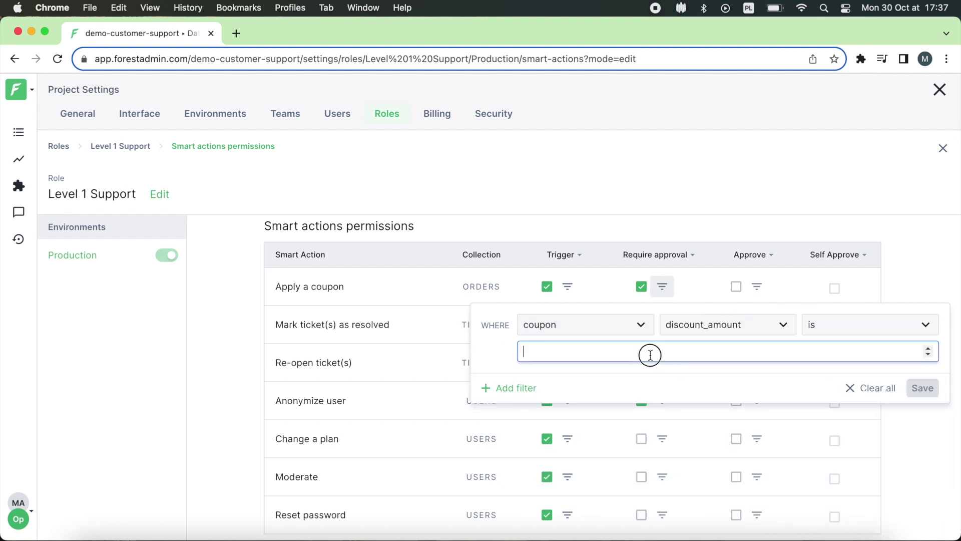
{"action": "type", "text": "100"}
{"action": "left_click", "coordinate": [937, 388]}
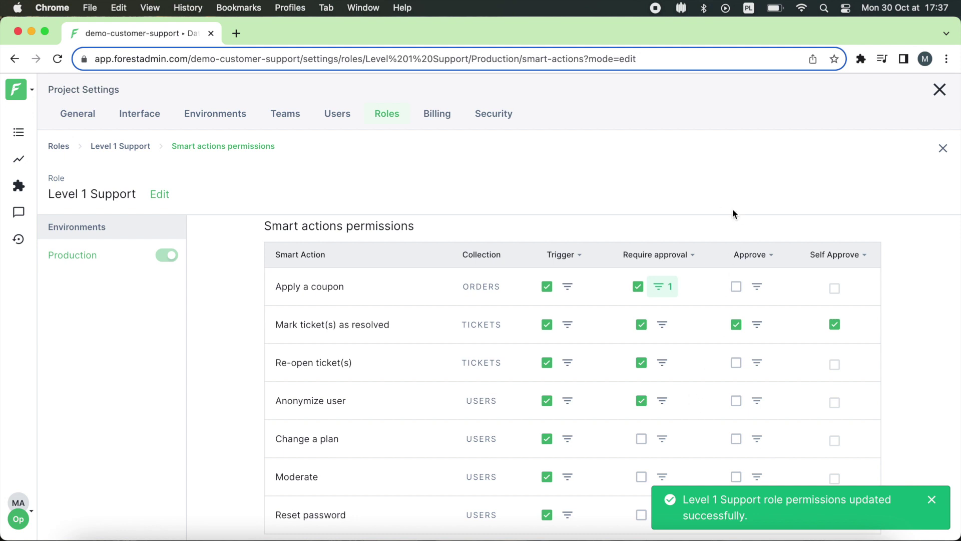
Step: Reopen the Level 1 Support role to check its permissions summary
{"action": "left_click", "coordinate": [385, 118]}
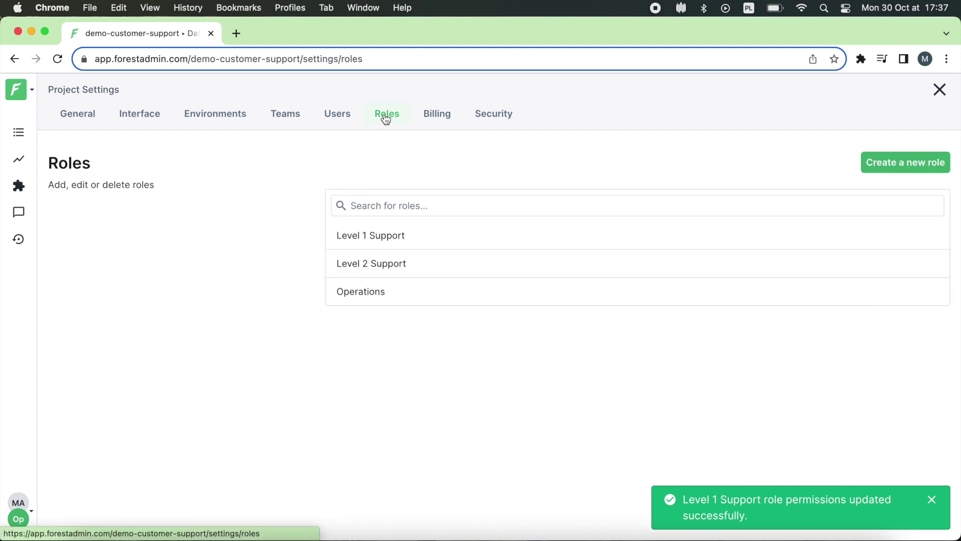
{"action": "left_click", "coordinate": [435, 235]}
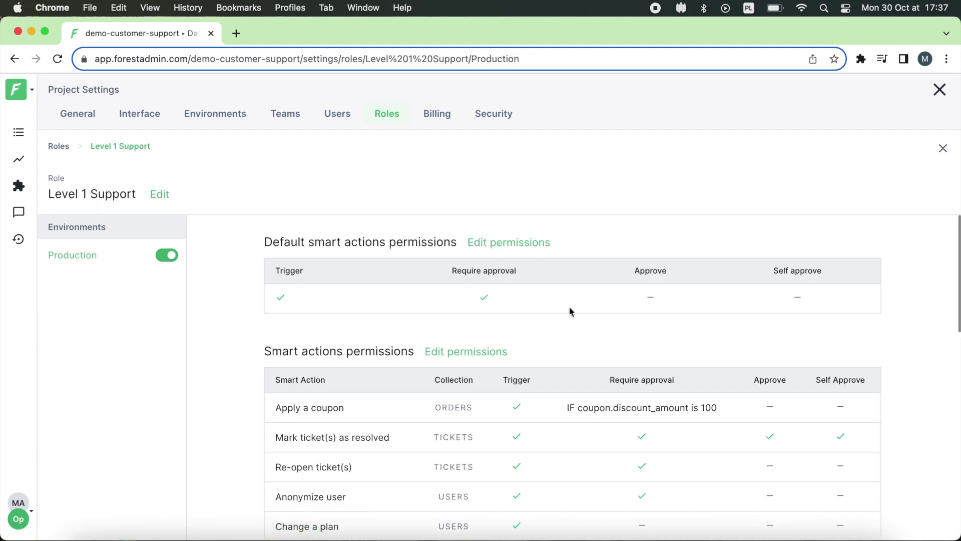
Step: Start a user invitation with the Level 1 Support role, view the permission level options, and discard the invitation
{"action": "left_click", "coordinate": [345, 119]}
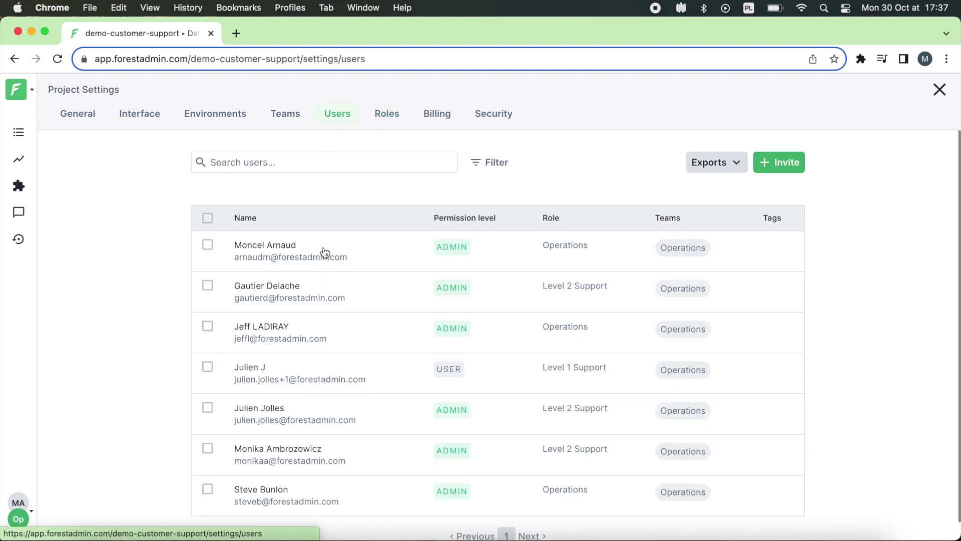
{"action": "left_click", "coordinate": [777, 165]}
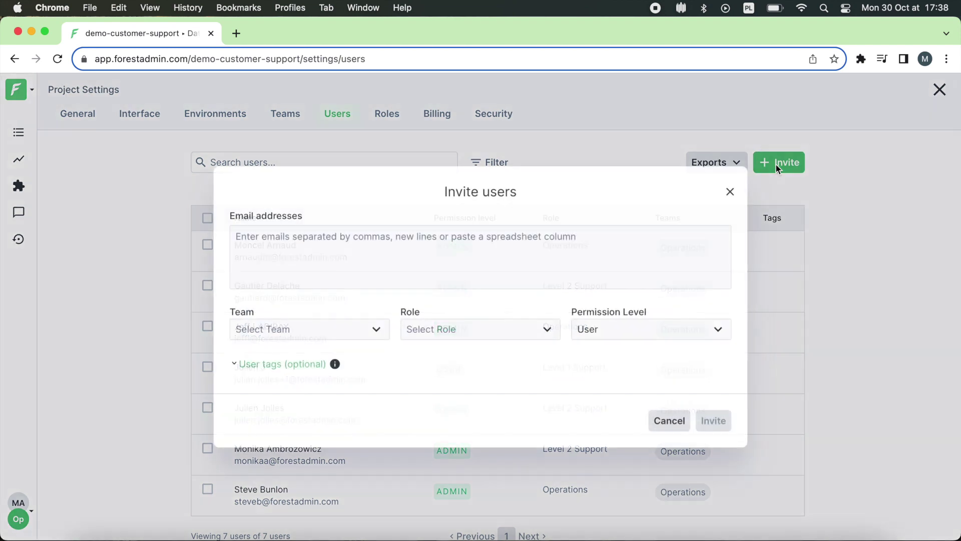
{"action": "left_click", "coordinate": [443, 333]}
{"action": "left_click", "coordinate": [446, 388]}
{"action": "left_click", "coordinate": [647, 329]}
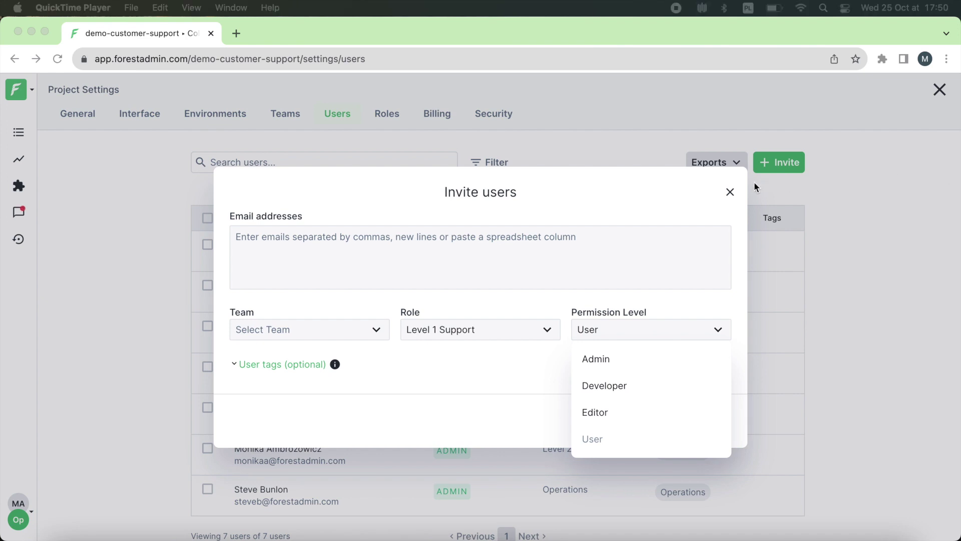
{"action": "left_click", "coordinate": [719, 188]}
{"action": "left_click", "coordinate": [730, 193]}
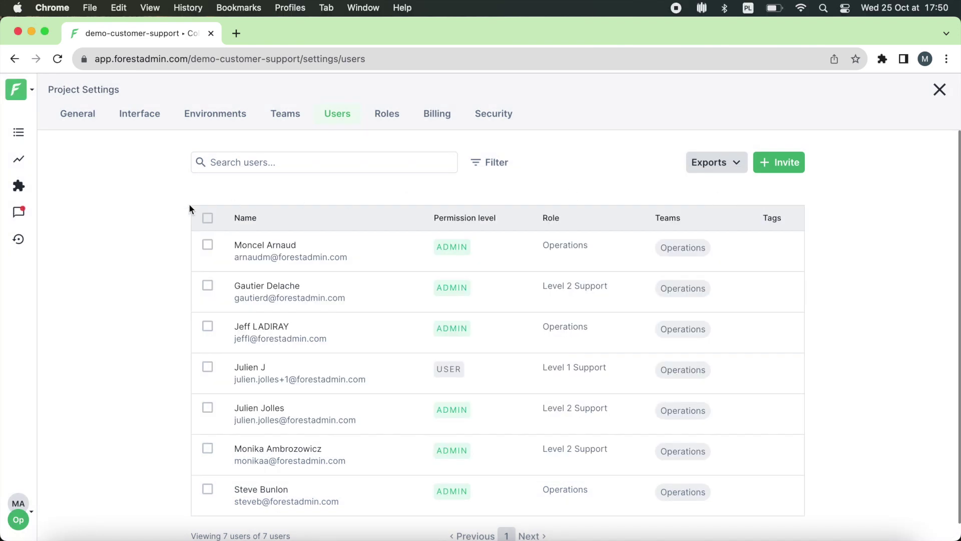
Step: Approve the pending Re-open ticket(s) request for ticket #25 in the approvals to review, and close its details
{"action": "left_click", "coordinate": [19, 214]}
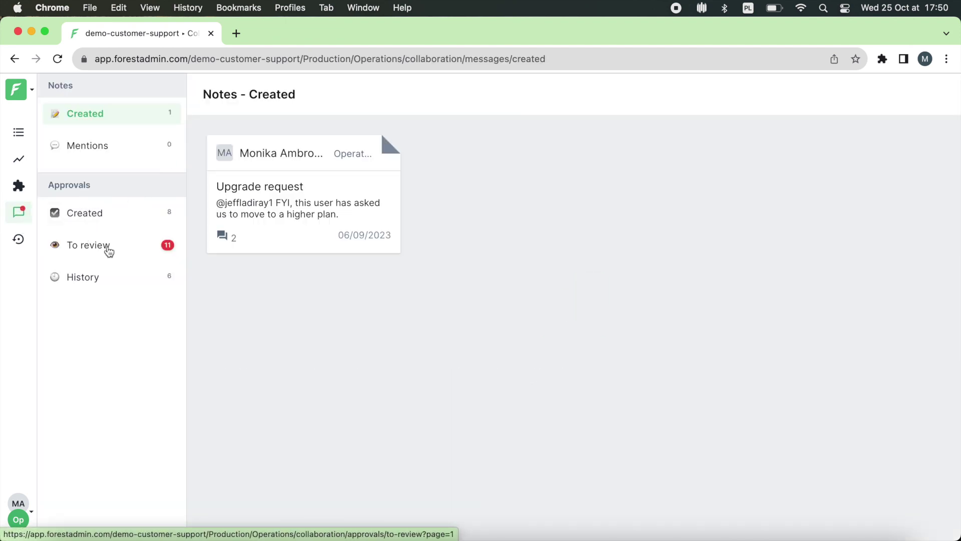
{"action": "left_click", "coordinate": [109, 252]}
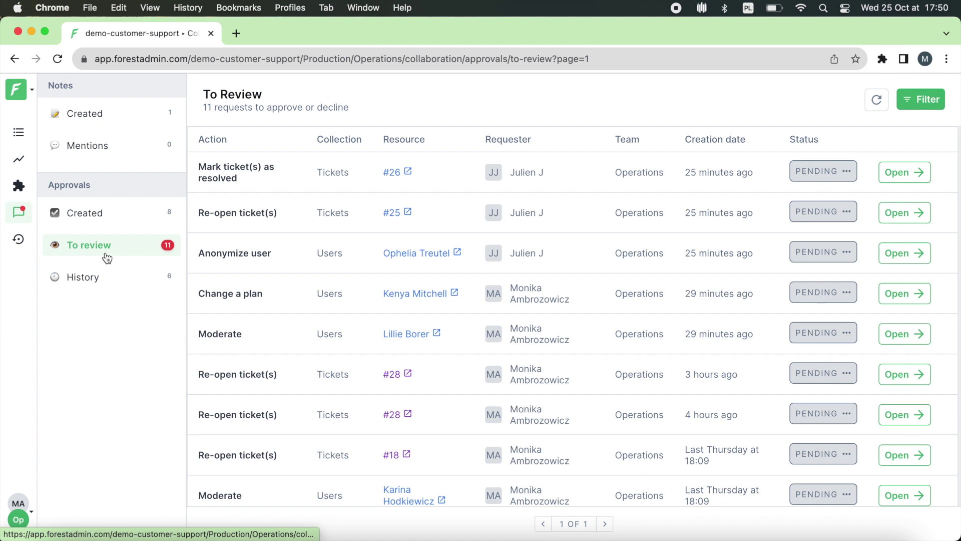
{"action": "left_click", "coordinate": [269, 213]}
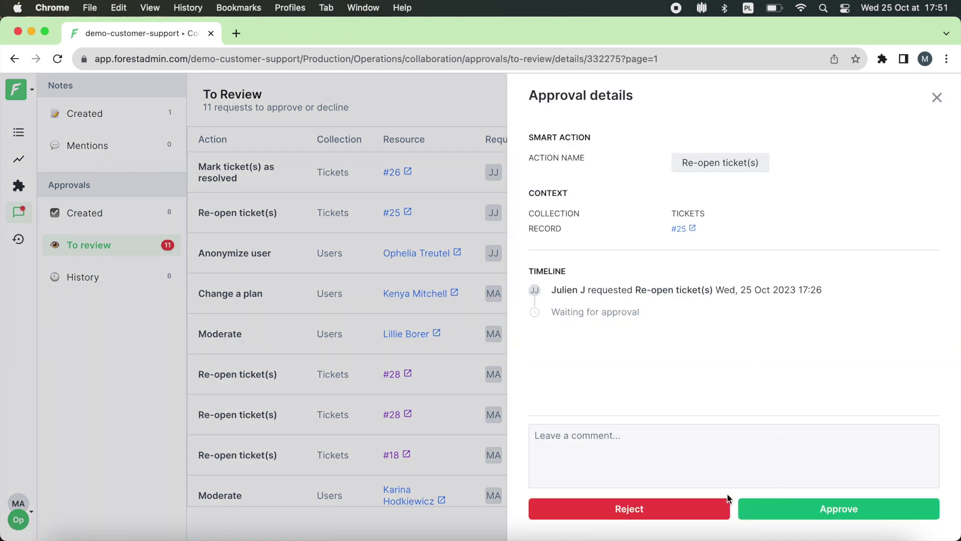
{"action": "left_click", "coordinate": [826, 509]}
{"action": "left_click", "coordinate": [517, 399]}
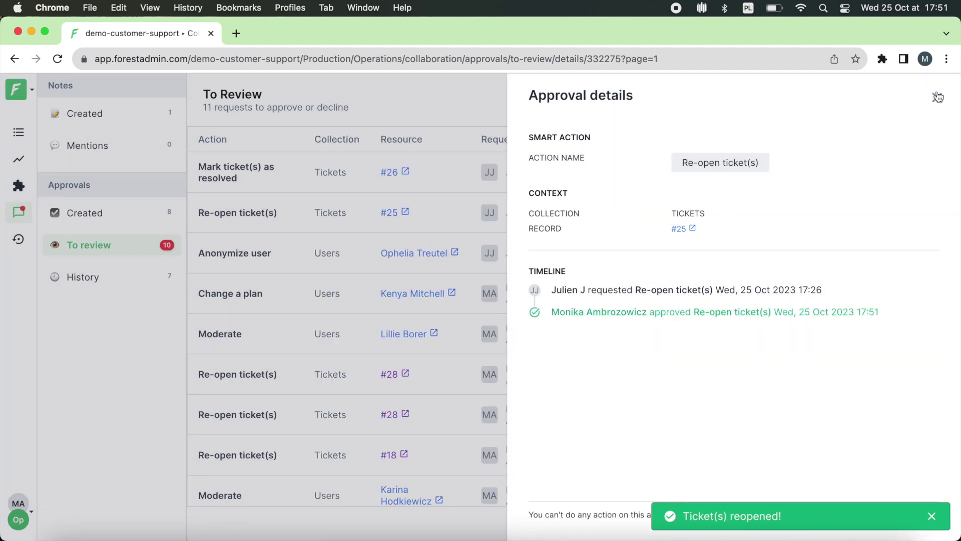
{"action": "left_click", "coordinate": [937, 97]}
Step: Set the To Review filter's action to Anonymize user, leaving the team unselected
{"action": "left_click", "coordinate": [921, 100]}
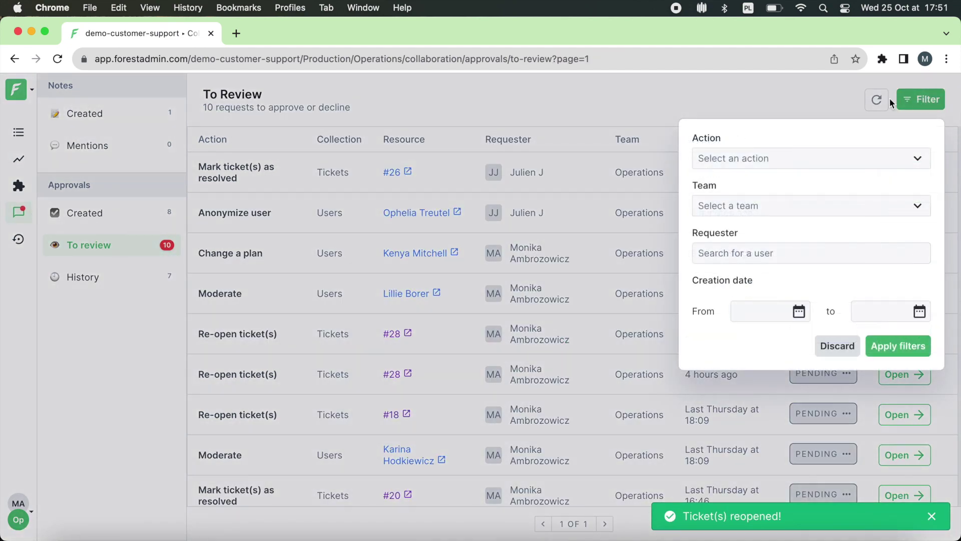
{"action": "left_click", "coordinate": [880, 155]}
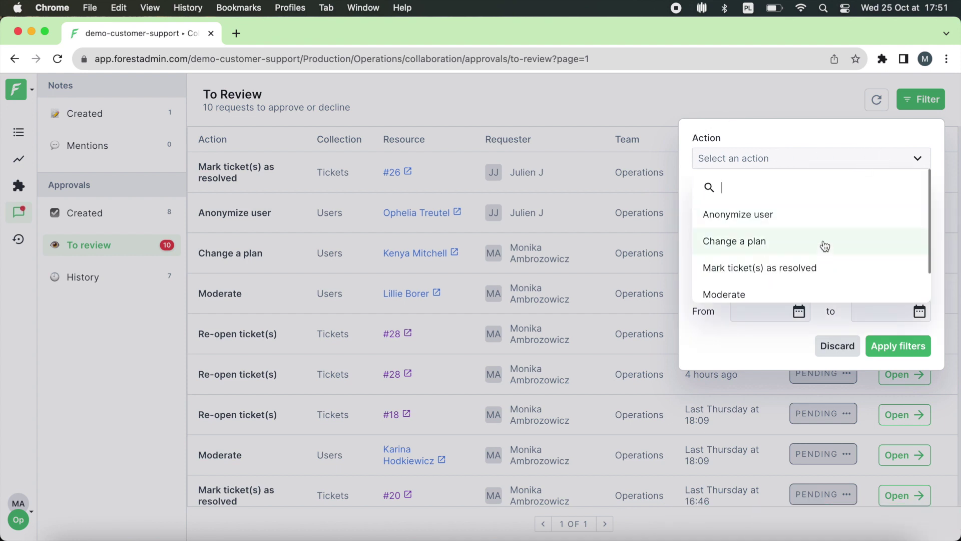
{"action": "left_click", "coordinate": [825, 226]}
{"action": "left_click", "coordinate": [780, 312]}
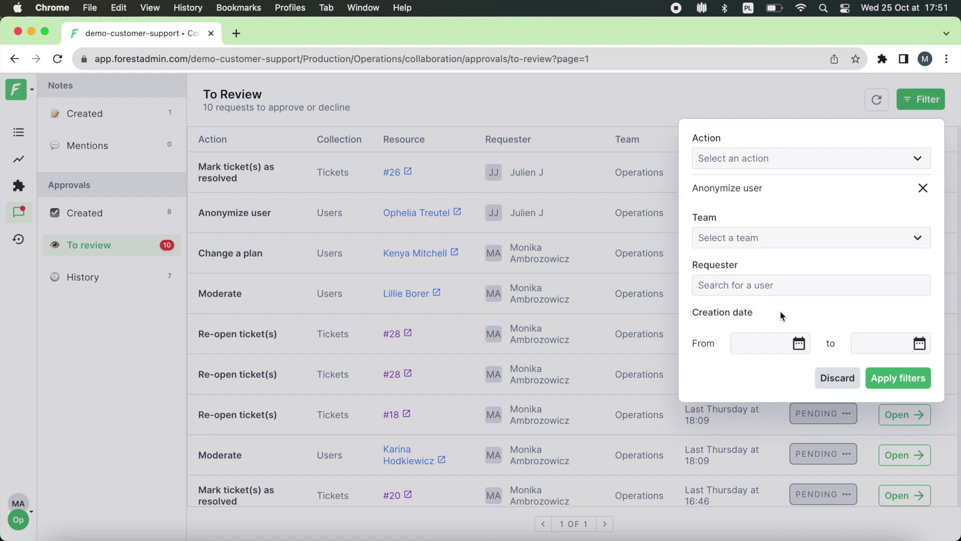
{"action": "left_click", "coordinate": [724, 241]}
{"action": "left_click", "coordinate": [786, 312]}
Step: Limit the filter's creation date to 22 through 25 October 2023 and apply the filters
{"action": "left_click", "coordinate": [798, 345]}
{"action": "left_click", "coordinate": [592, 325]}
{"action": "left_click", "coordinate": [885, 346]}
{"action": "left_click", "coordinate": [917, 344]}
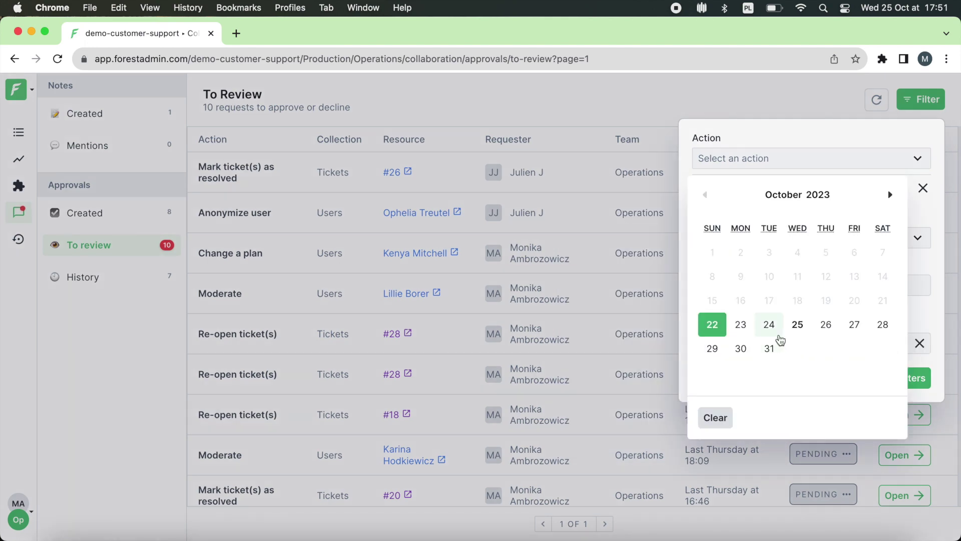
{"action": "left_click", "coordinate": [797, 324]}
{"action": "left_click", "coordinate": [930, 377]}
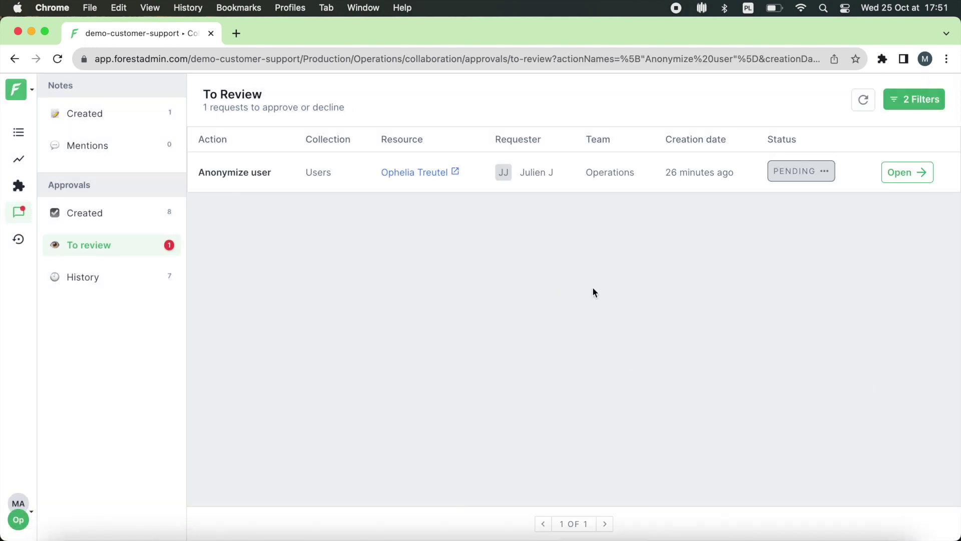
Step: Export the approval history for the date range 22 to 25 October 2023
{"action": "left_click", "coordinate": [85, 278]}
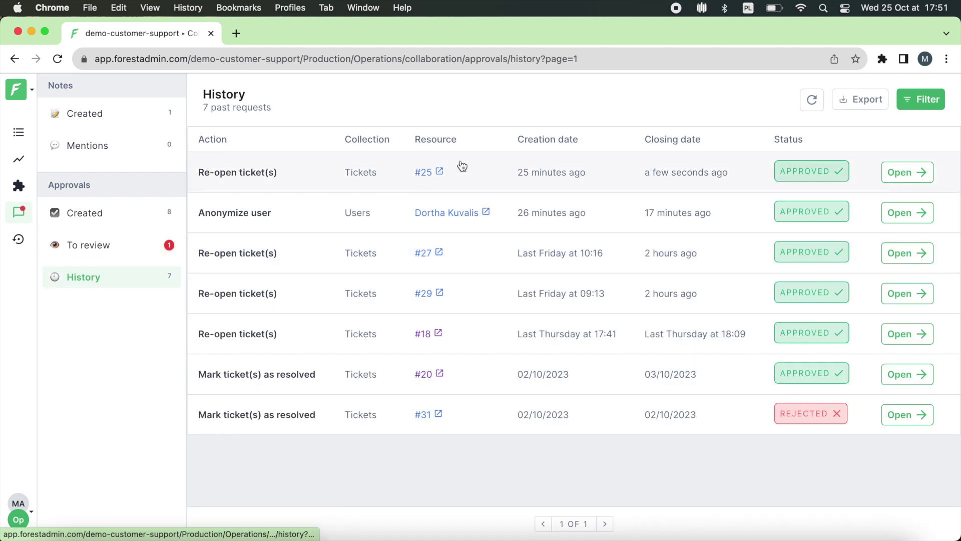
{"action": "left_click", "coordinate": [864, 101]}
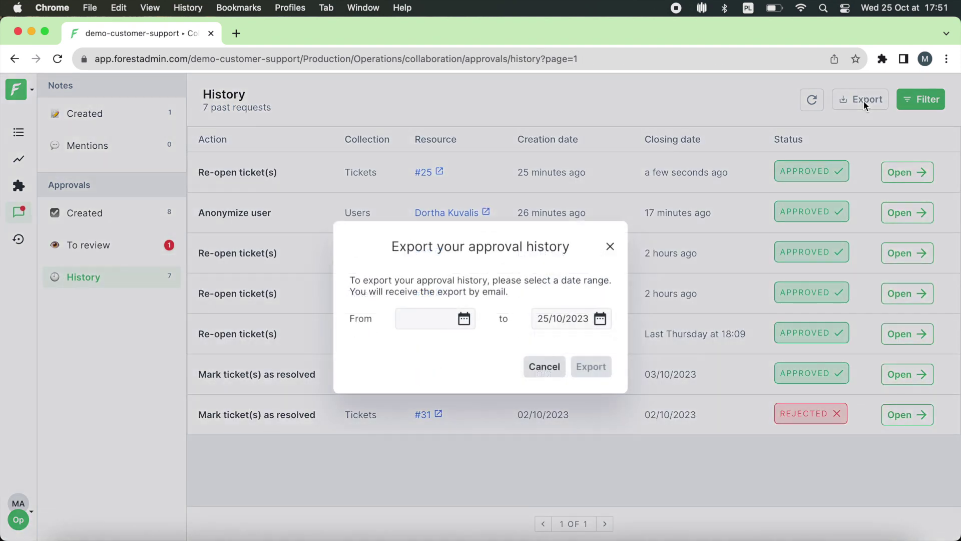
{"action": "left_click", "coordinate": [464, 318]}
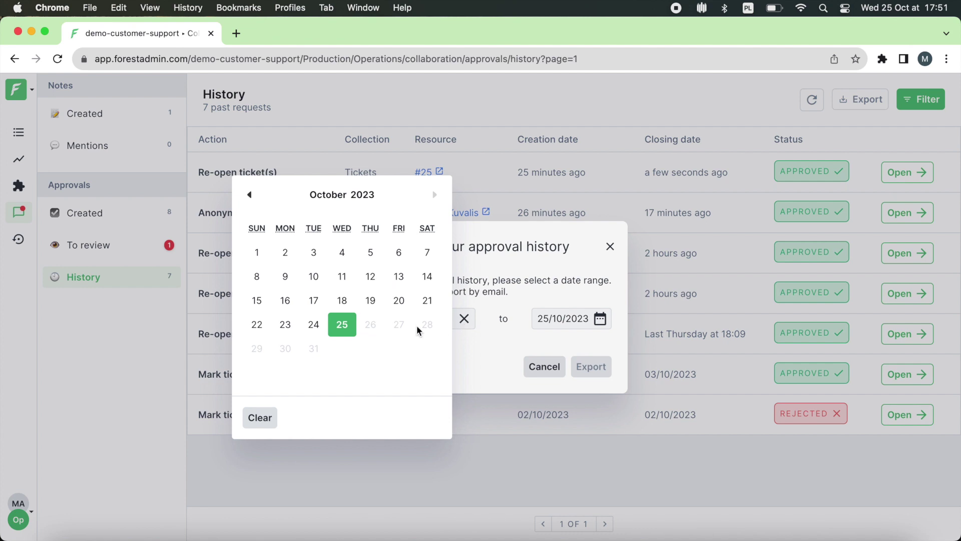
{"action": "left_click", "coordinate": [257, 325]}
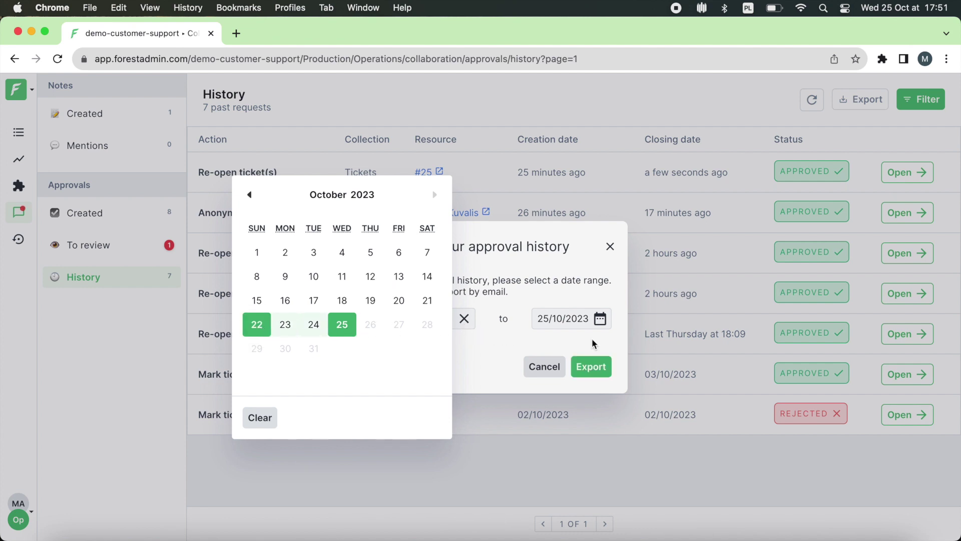
{"action": "left_click", "coordinate": [592, 351]}
{"action": "left_click", "coordinate": [593, 367]}
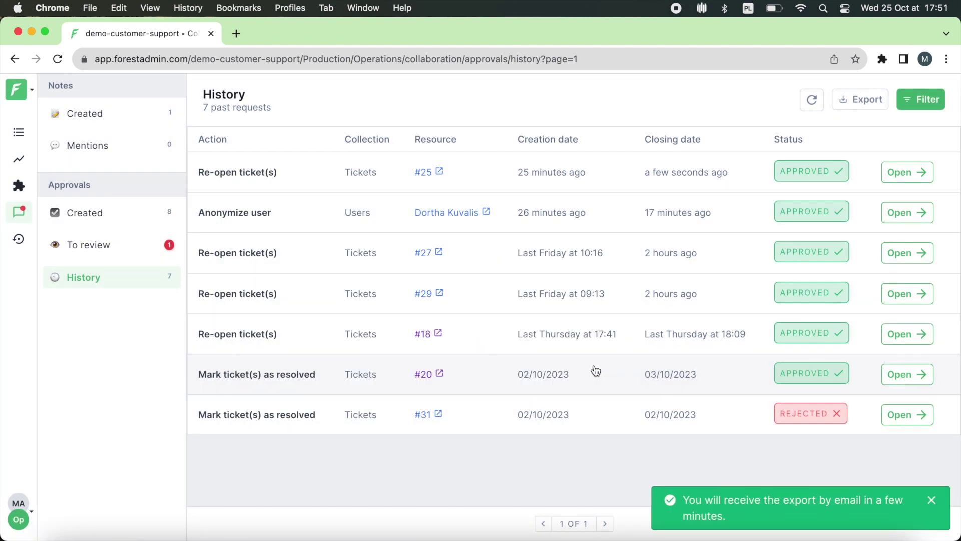